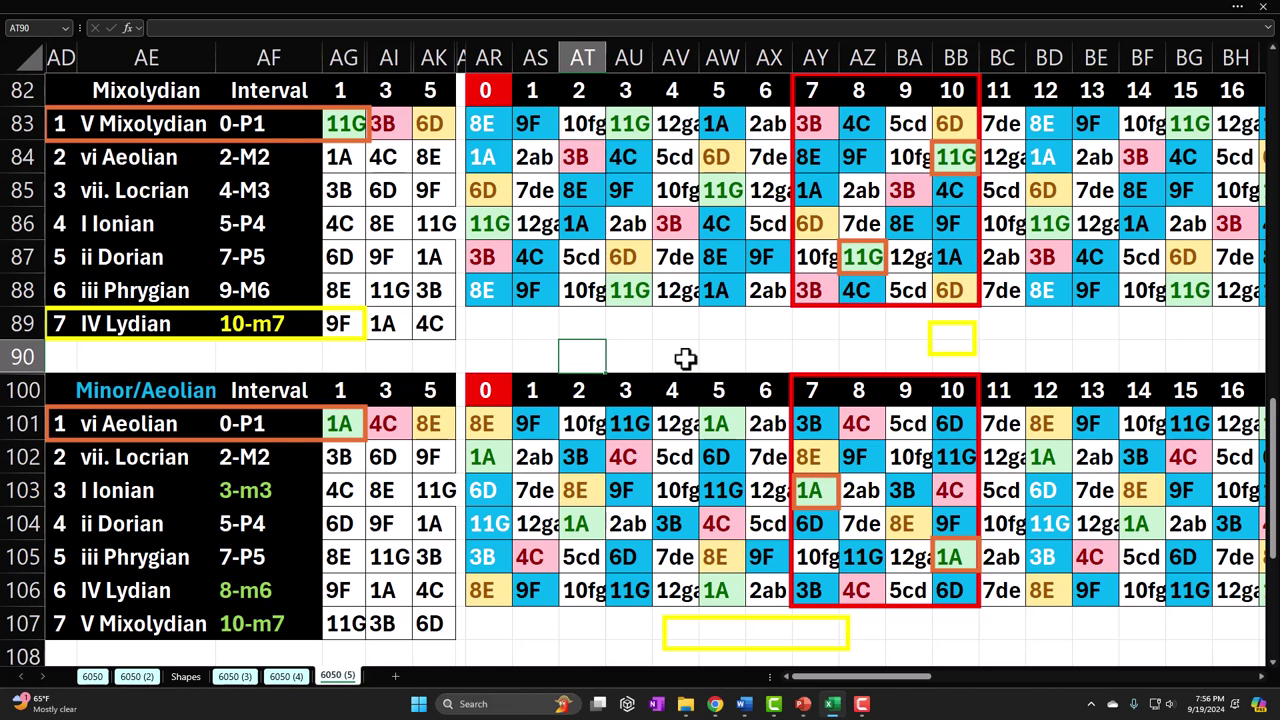
# Step: Examine the Mixolydian fretboard grid in rows 83 to 88, from open strings through the red-boxed frets 7 to 10
pyautogui.click(685, 358)
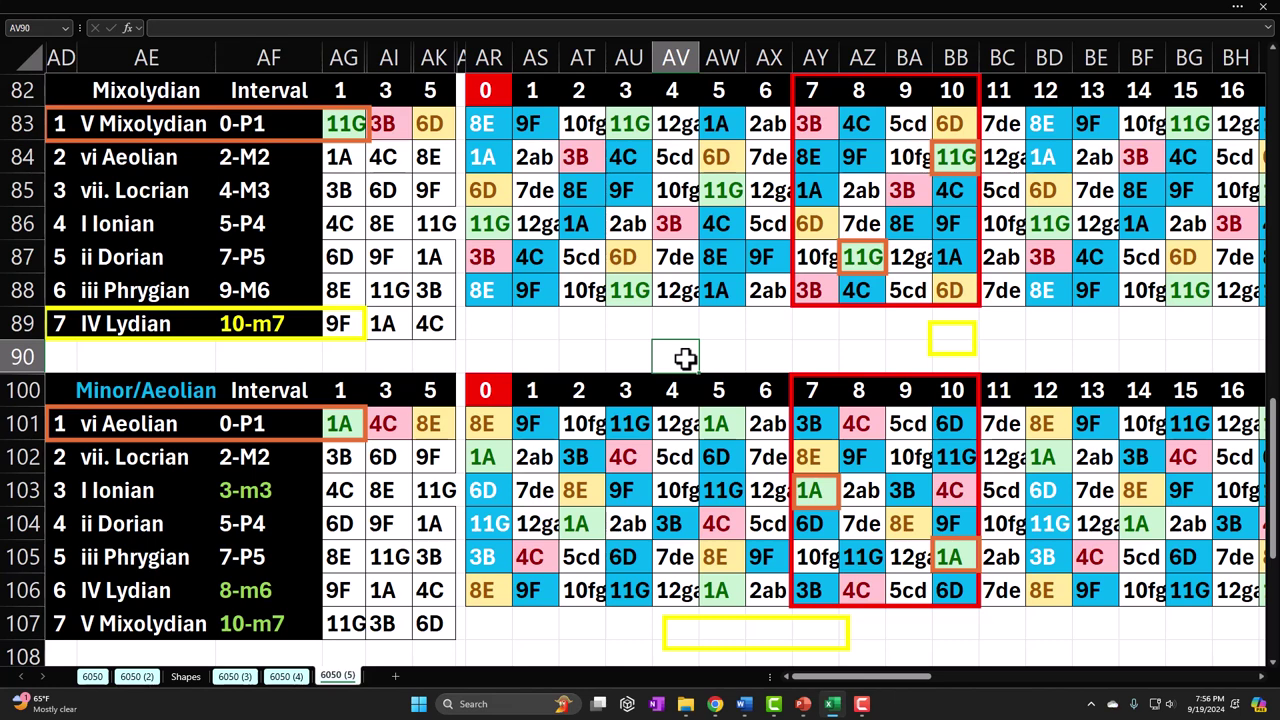
pyautogui.click(487, 120)
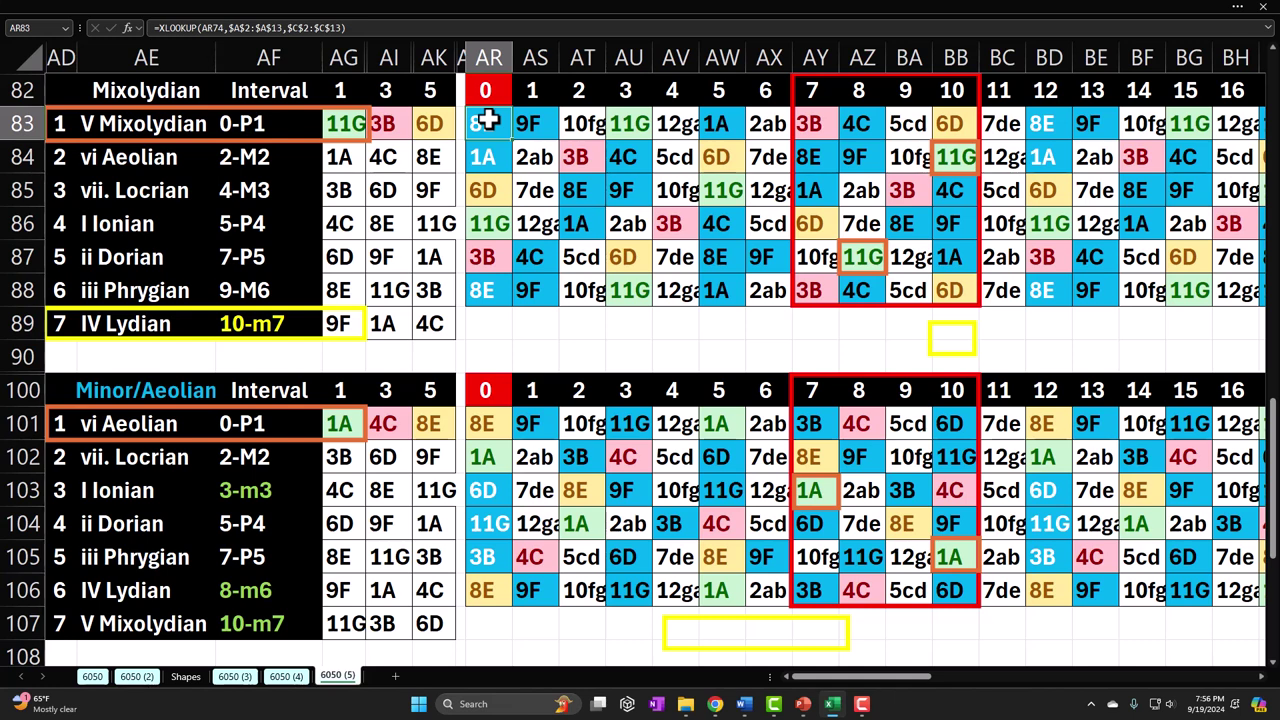
pyautogui.moveTo(484, 121); pyautogui.dragTo(759, 305)
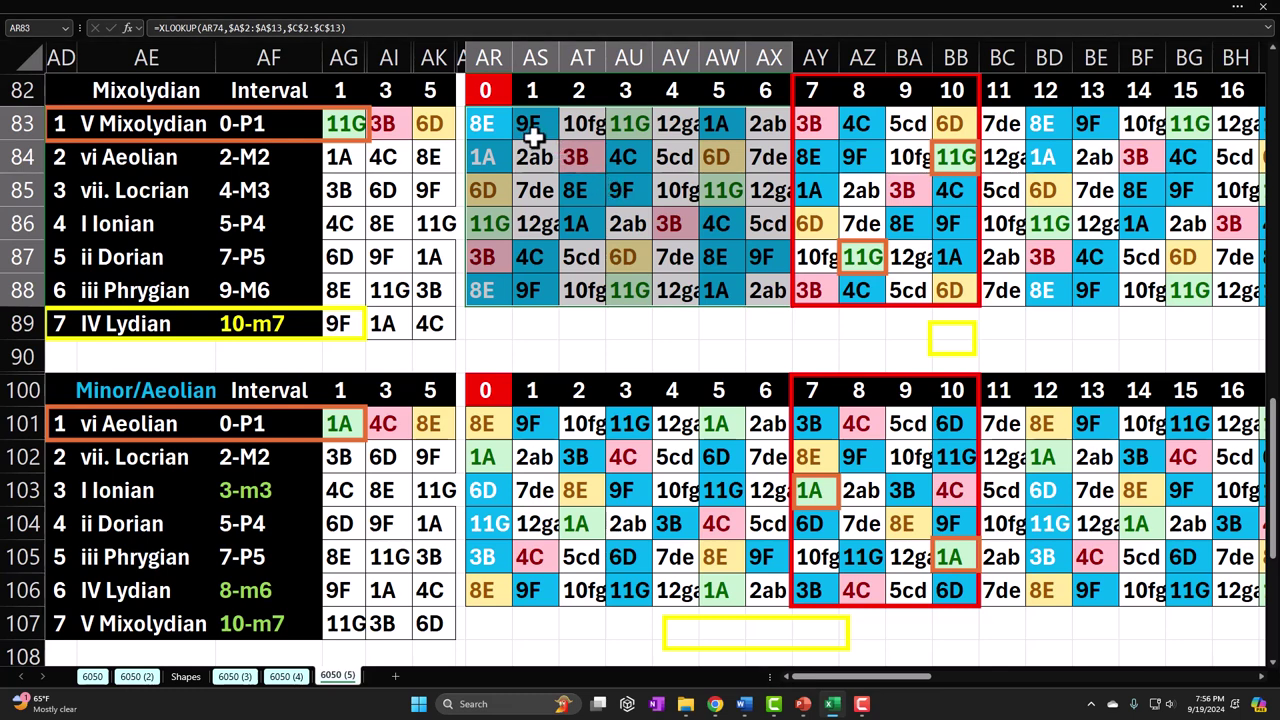
pyautogui.moveTo(489, 121); pyautogui.dragTo(832, 287)
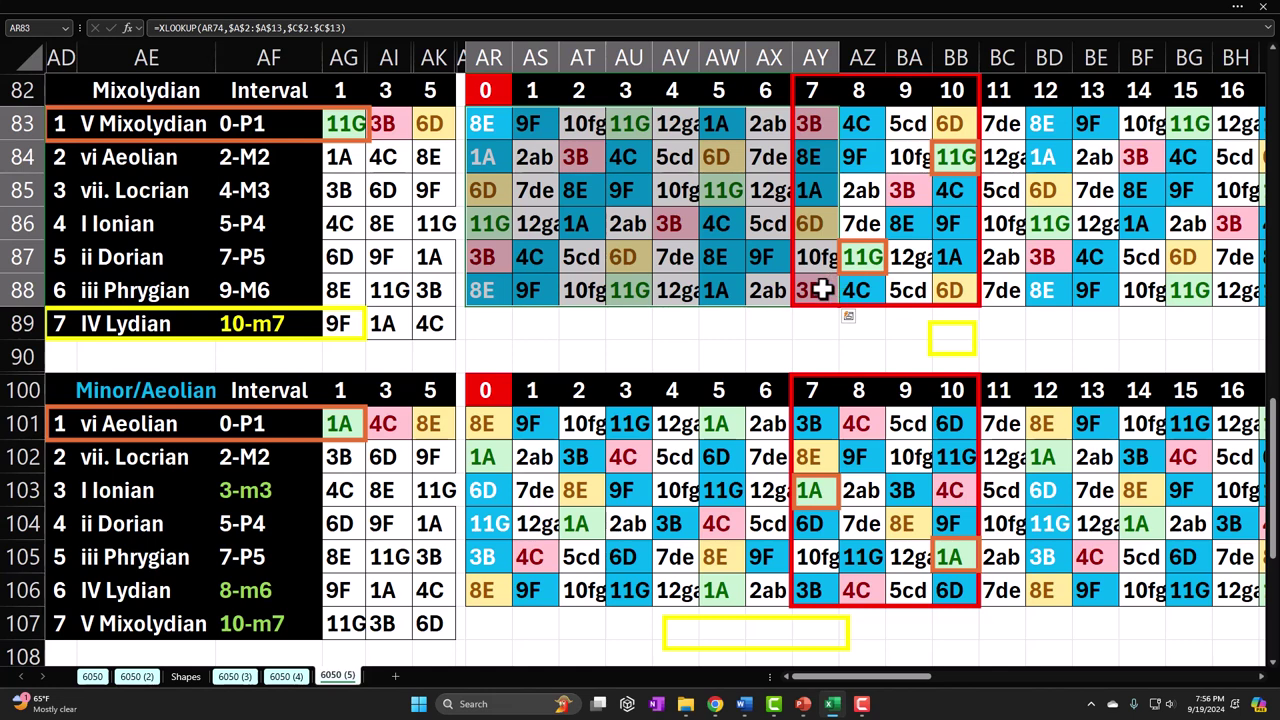
pyautogui.click(791, 148)
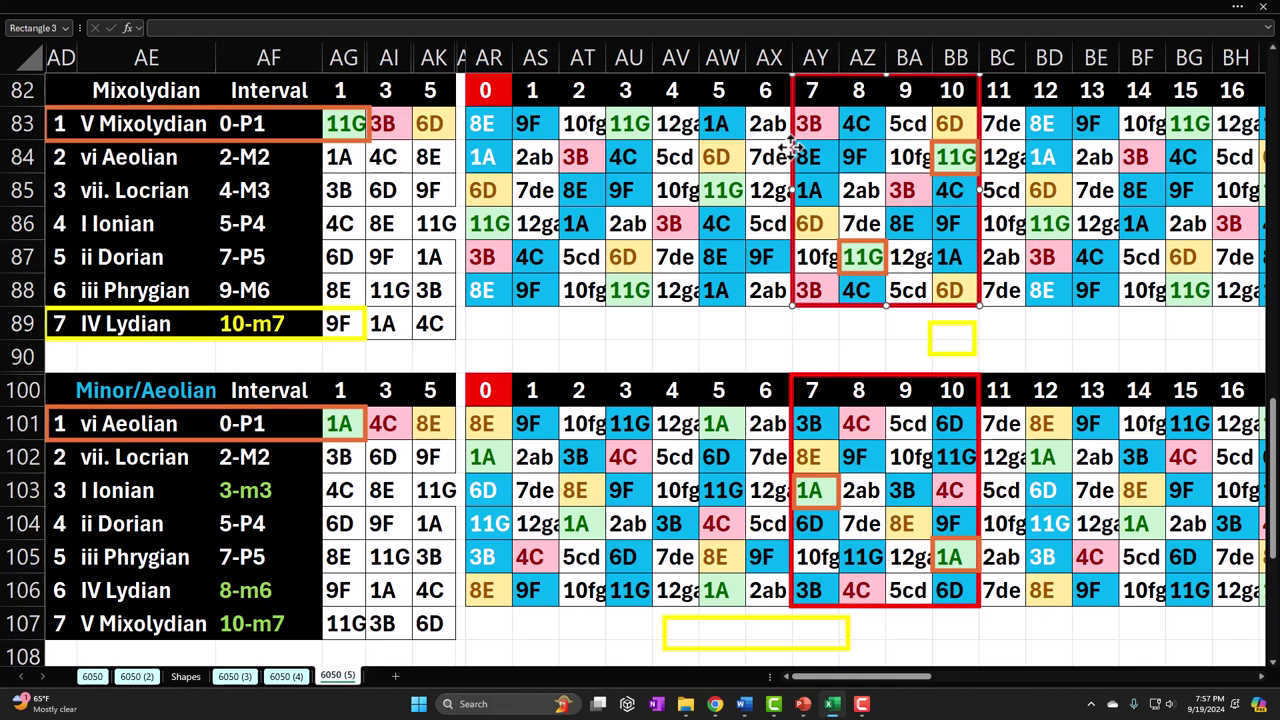
pyautogui.click(848, 123)
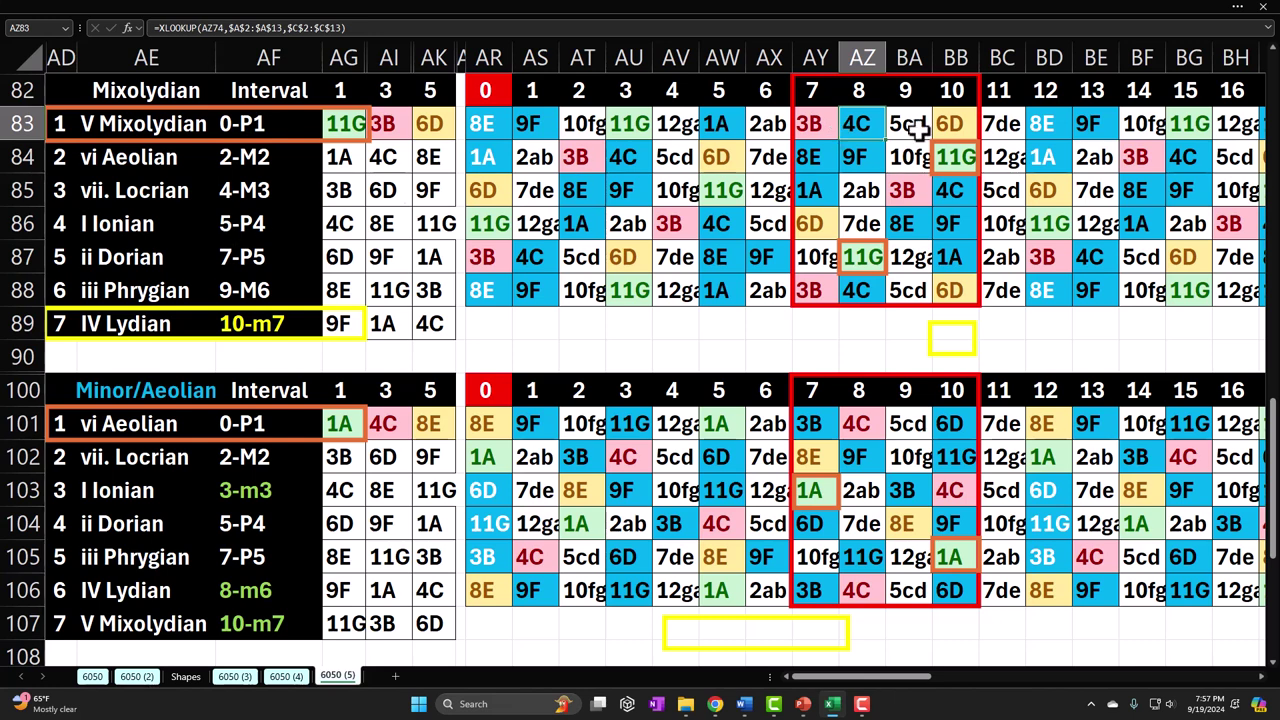
# Step: Review the Mixolydian mode list in AD82:AE89, comparing the V Mixolydian, I Ionian and IV Lydian rows and their position numbers
pyautogui.click(196, 122)
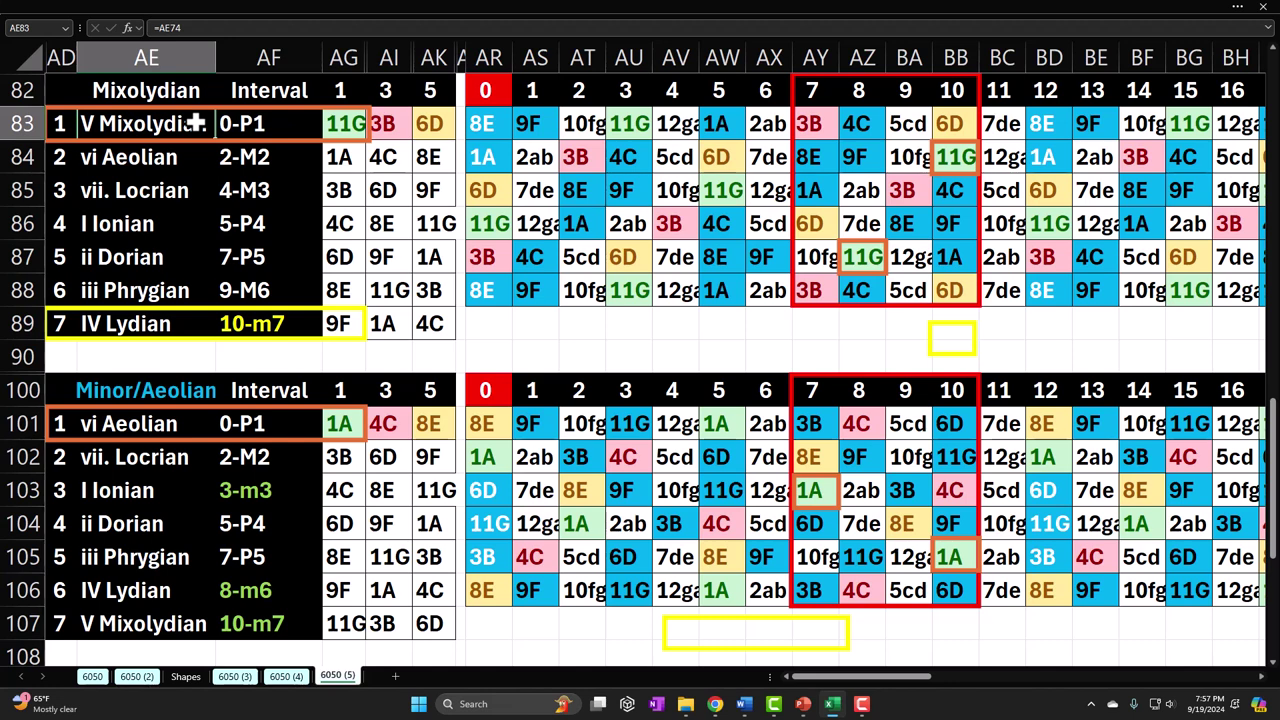
pyautogui.click(168, 337)
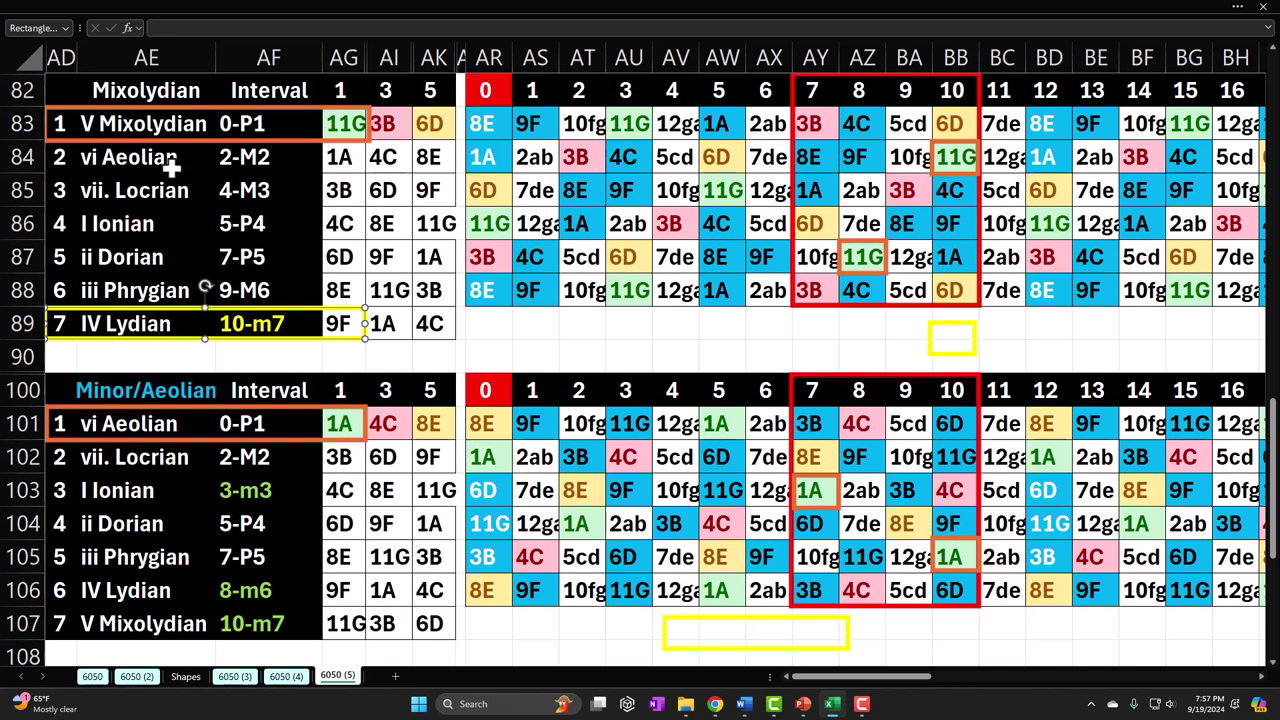
pyautogui.click(117, 123)
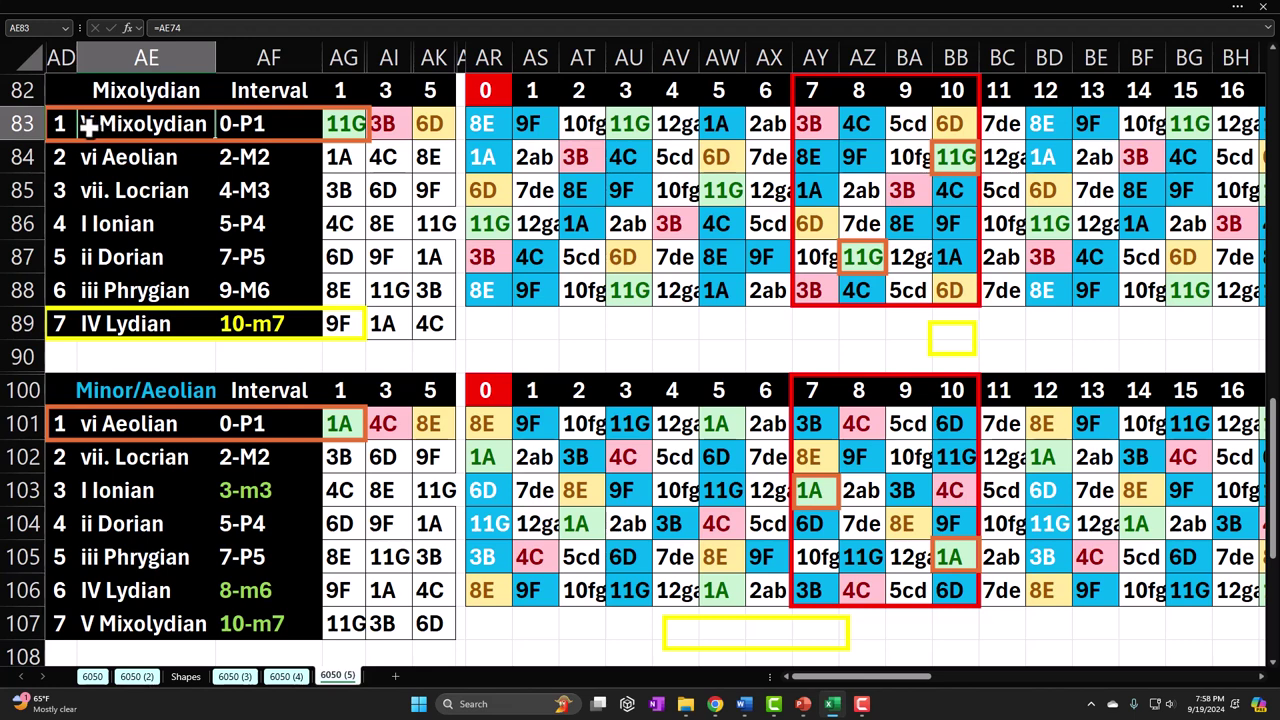
pyautogui.click(110, 220)
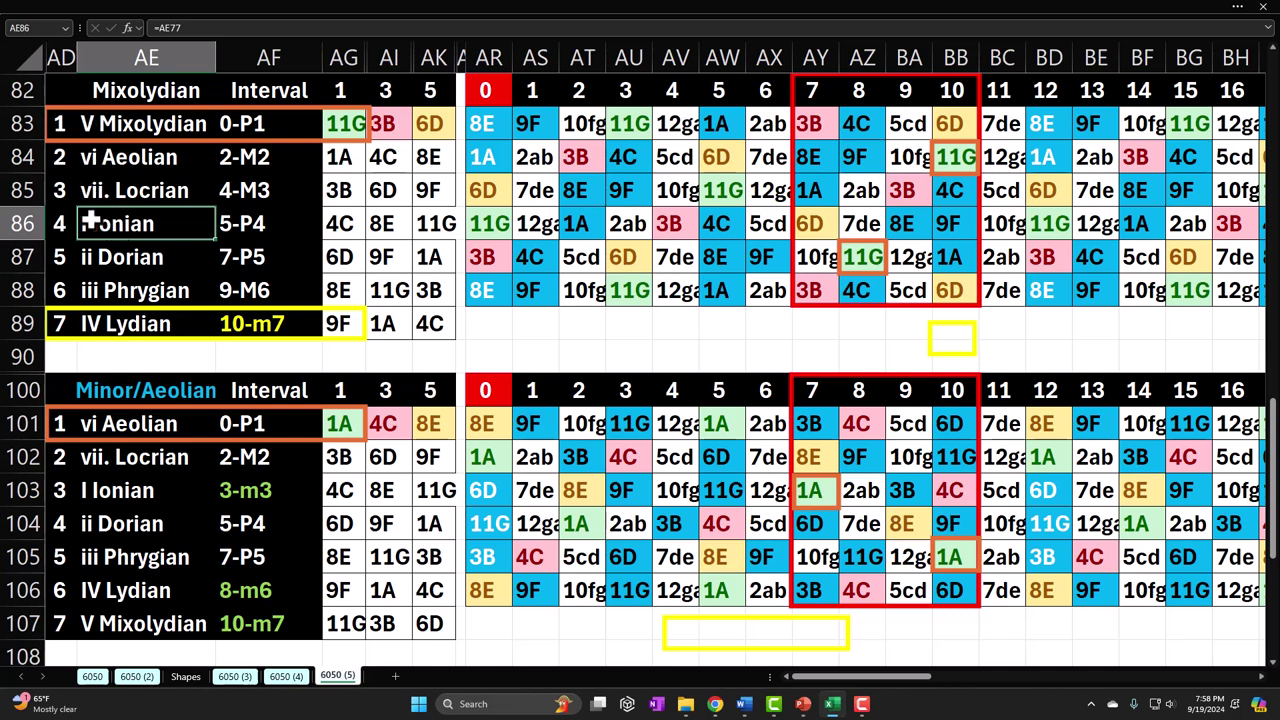
pyautogui.click(138, 108)
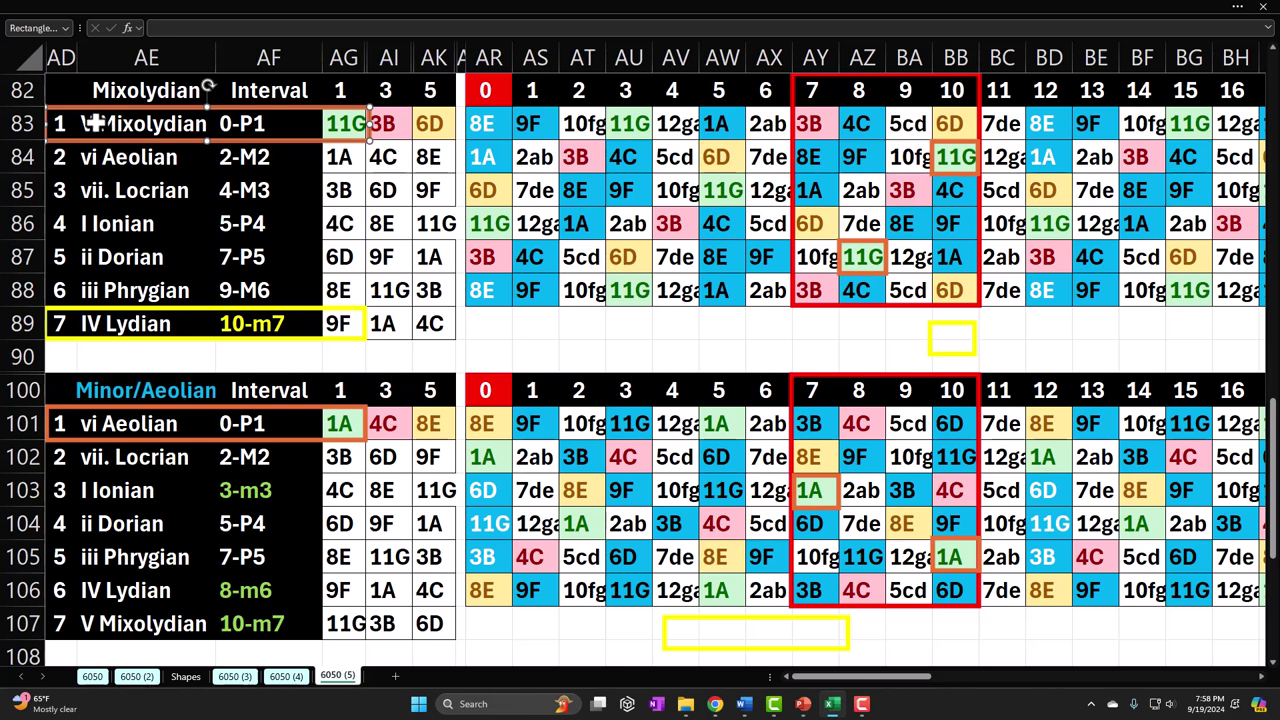
pyautogui.click(115, 90)
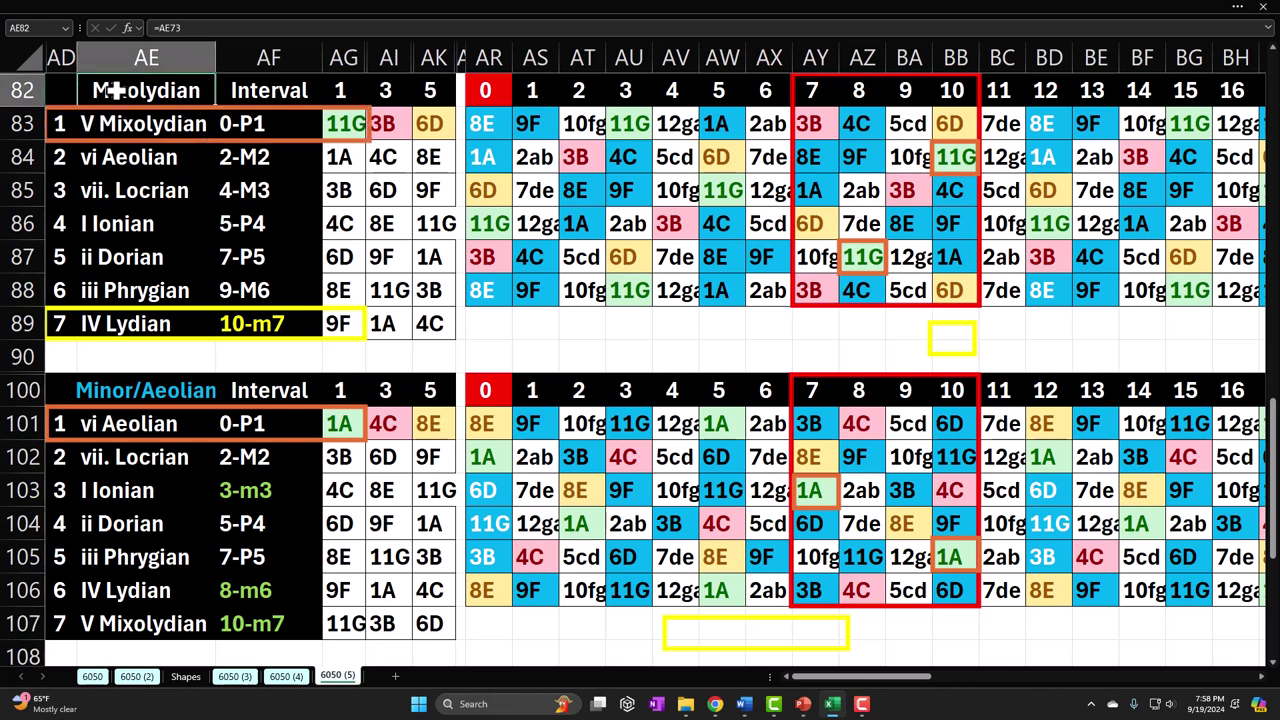
pyautogui.moveTo(50, 123); pyautogui.dragTo(60, 310)
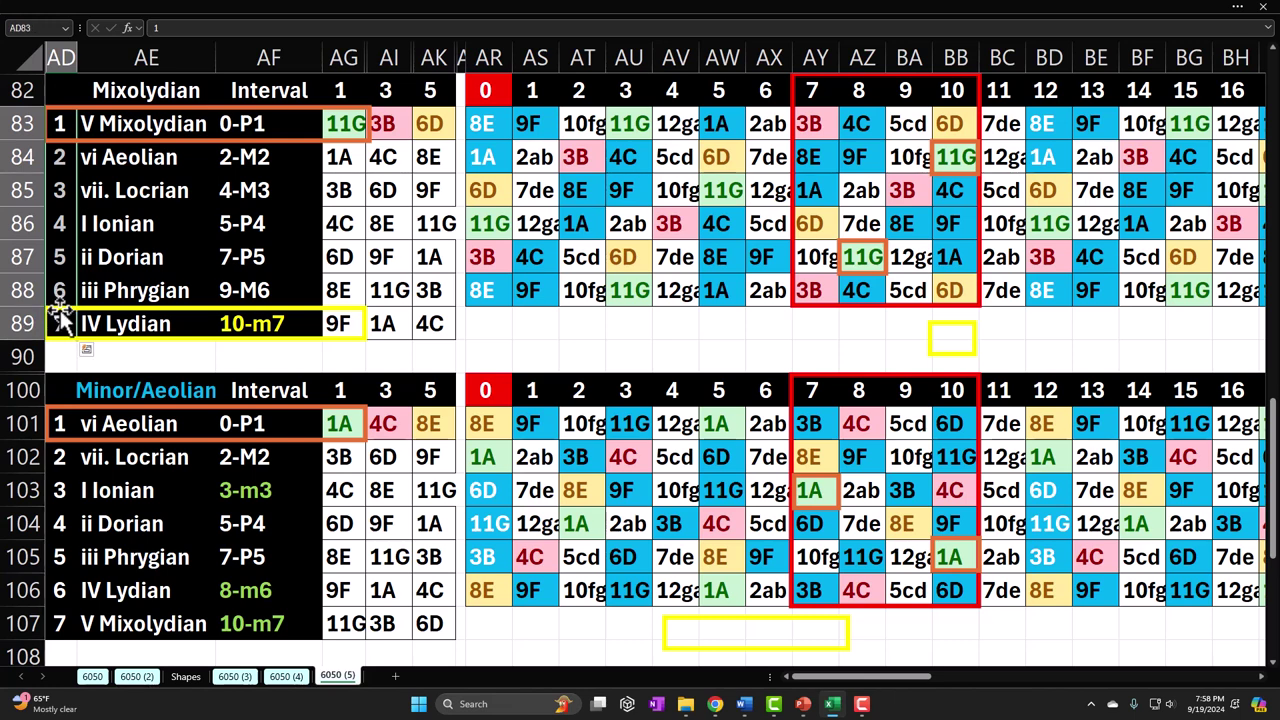
pyautogui.moveTo(171, 123); pyautogui.dragTo(148, 308)
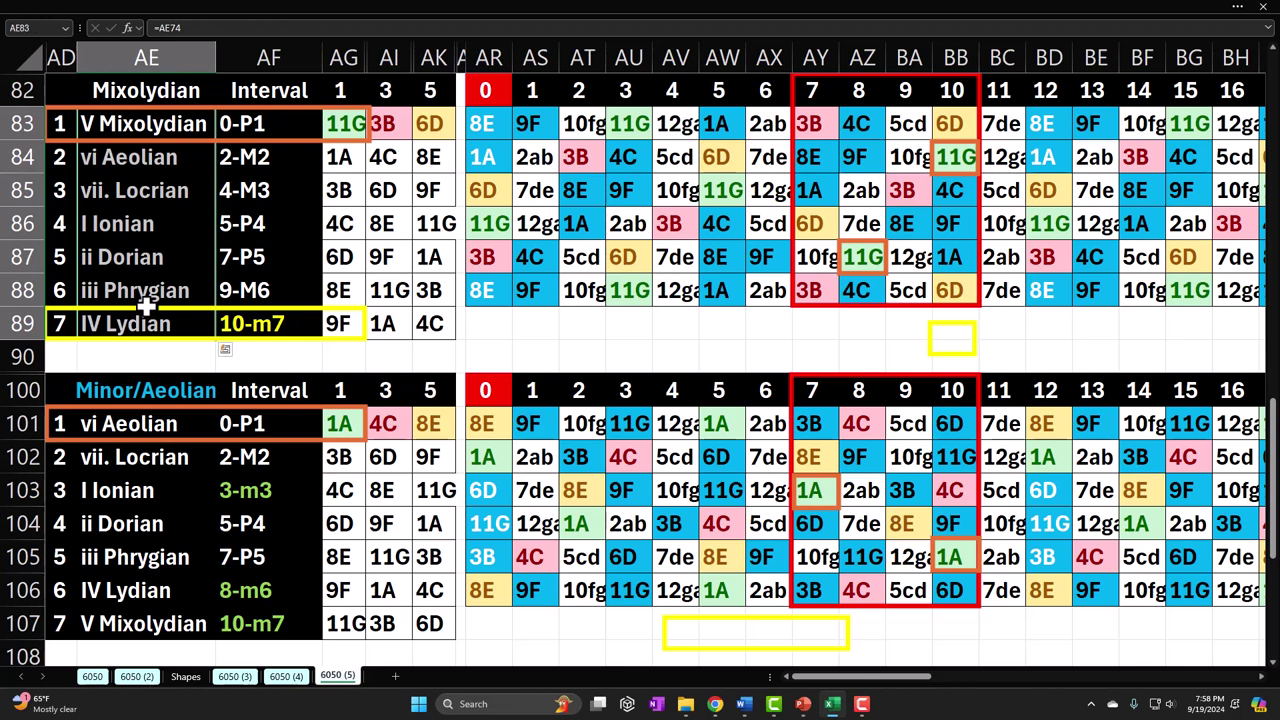
pyautogui.click(143, 228)
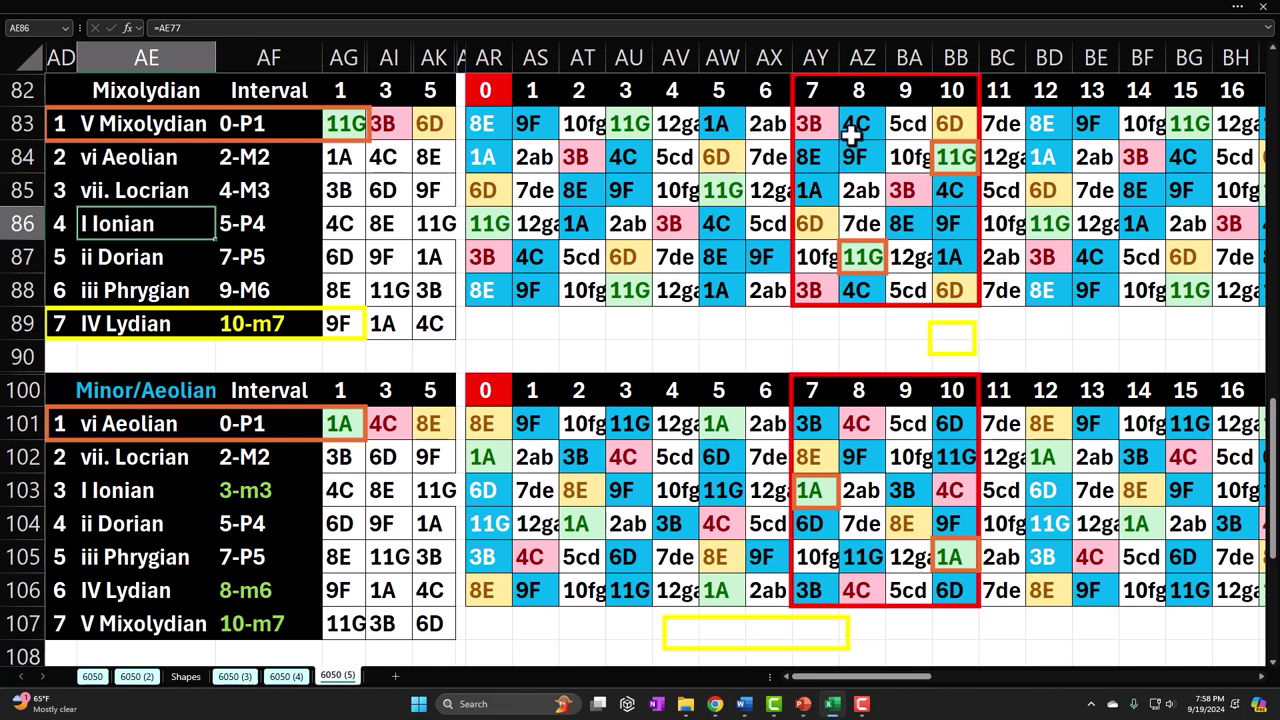
# Step: Compare the highlighted 11G root notes in BB84 and AZ87, and review the Mixolydian intervals in AF83:AF89
pyautogui.click(943, 165)
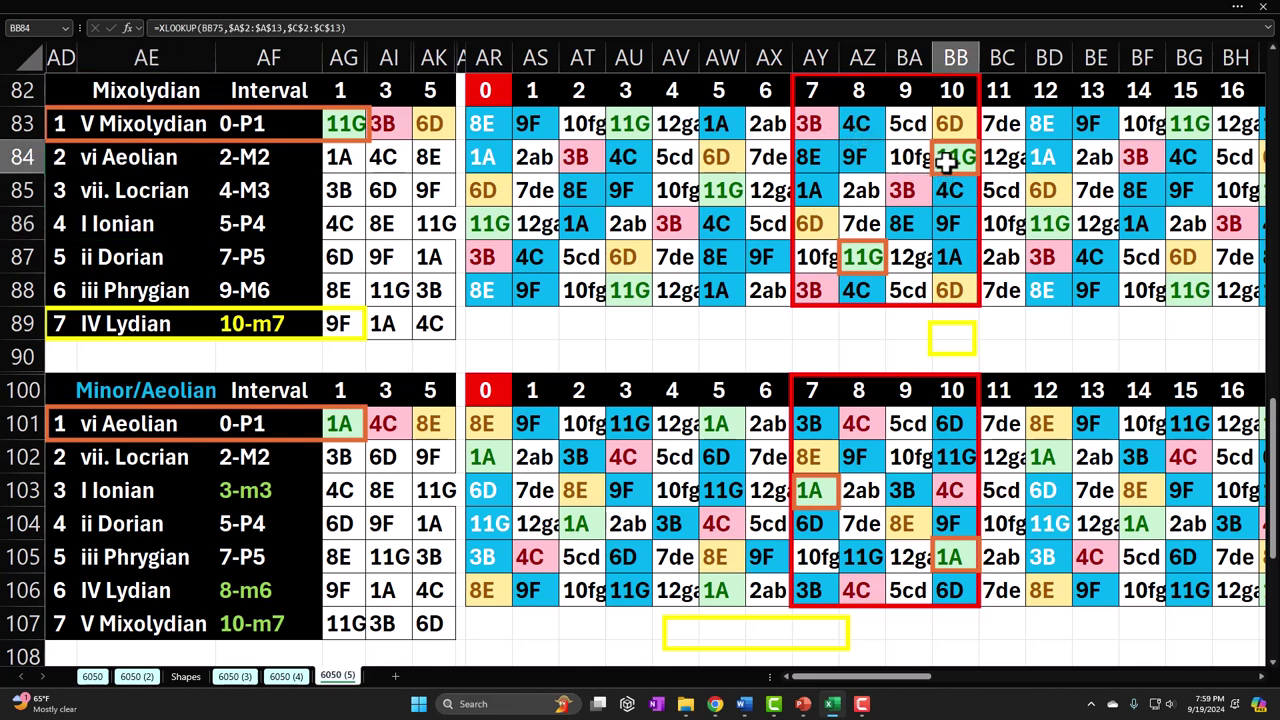
pyautogui.click(866, 258)
pyautogui.click(945, 160)
pyautogui.click(864, 256)
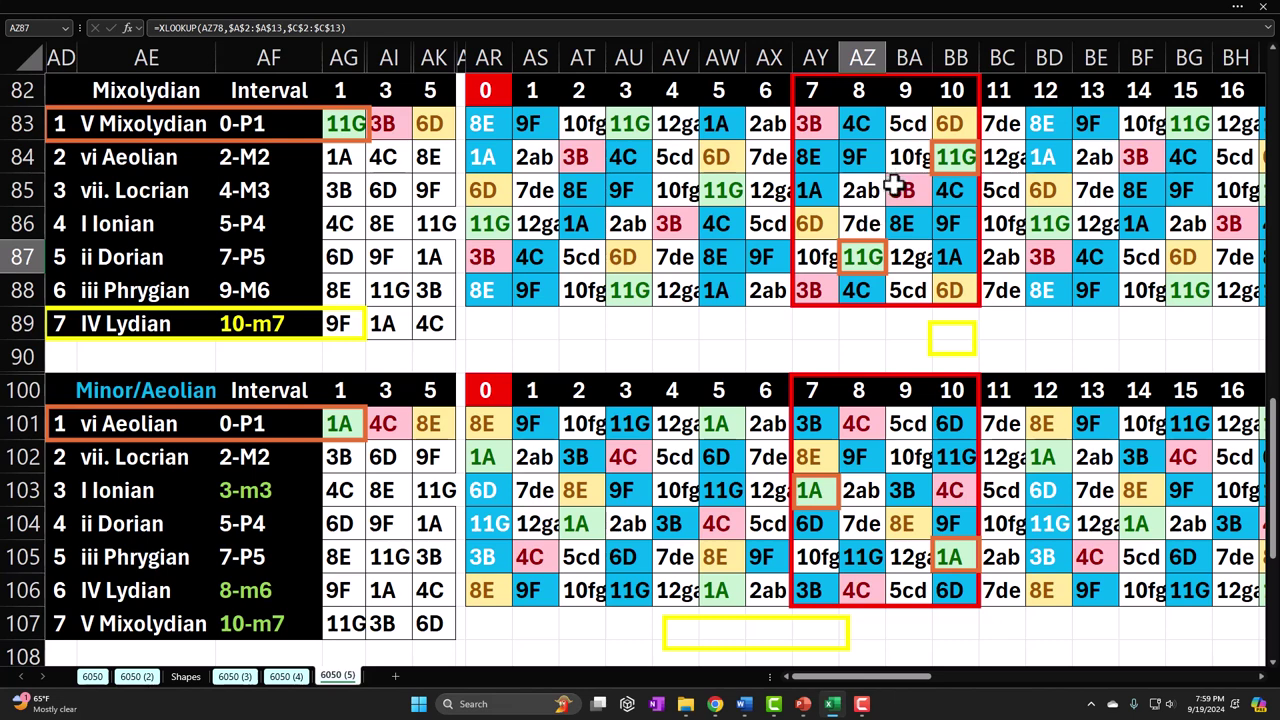
pyautogui.moveTo(285, 157); pyautogui.dragTo(277, 323)
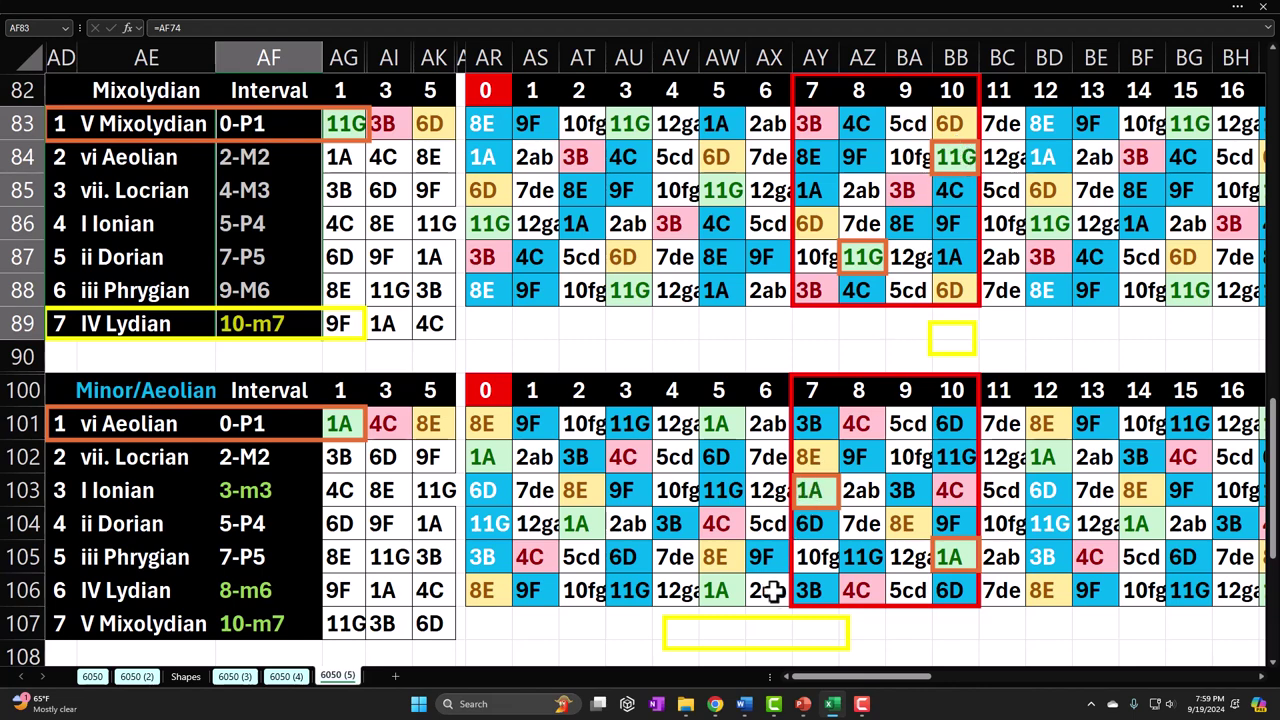
# Step: Switch to Camtasia and scrub the guitar worksheet project to the section around 52:57 to preview the camera layout
pyautogui.click(774, 704)
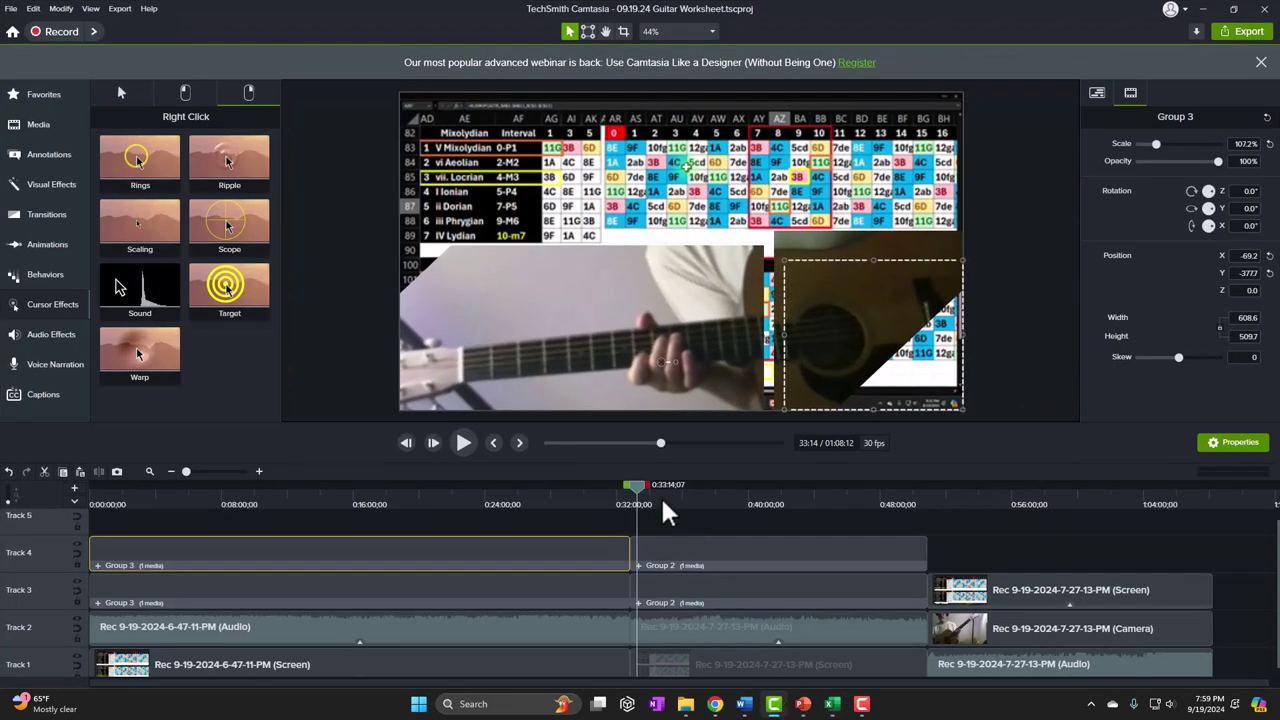
pyautogui.moveTo(640, 500); pyautogui.dragTo(962, 493)
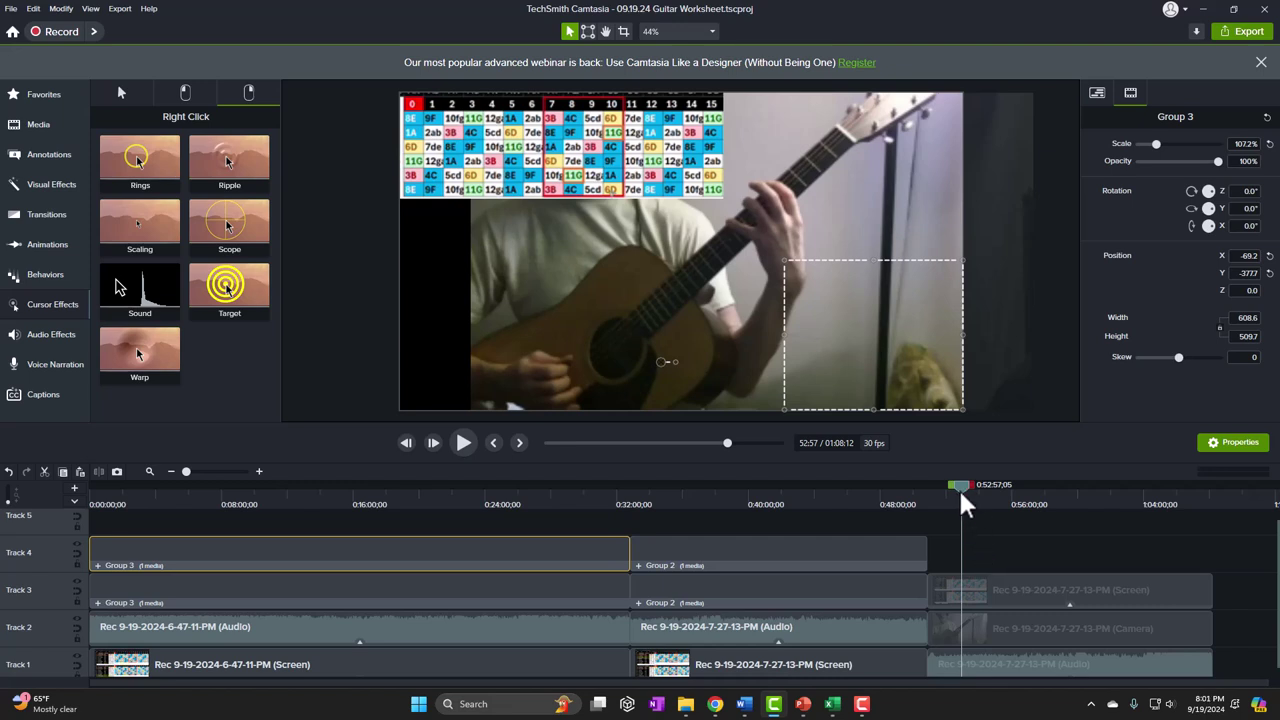
pyautogui.moveTo(962, 500); pyautogui.dragTo(989, 500)
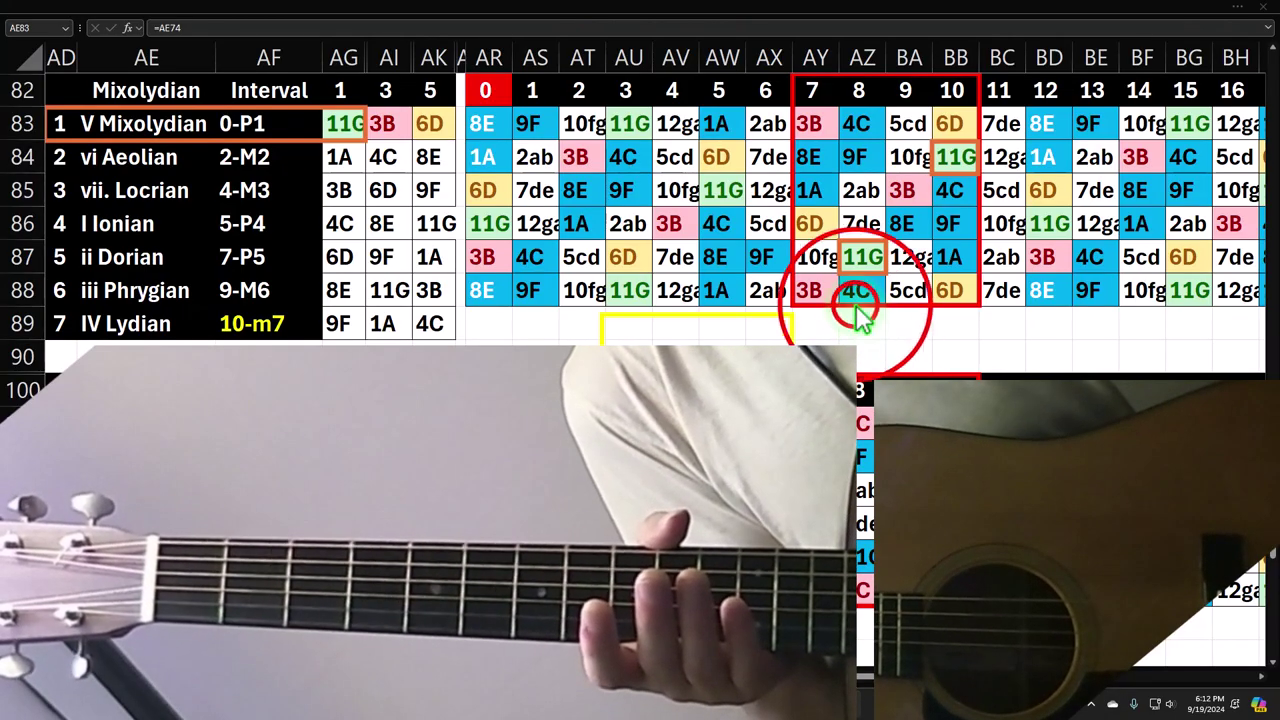
# Step: Examine the red fret box, the V Mixolydian and I Ionian rows, the Mixolydian heading and the position numbers in AD83:AD89
pyautogui.click(851, 302)
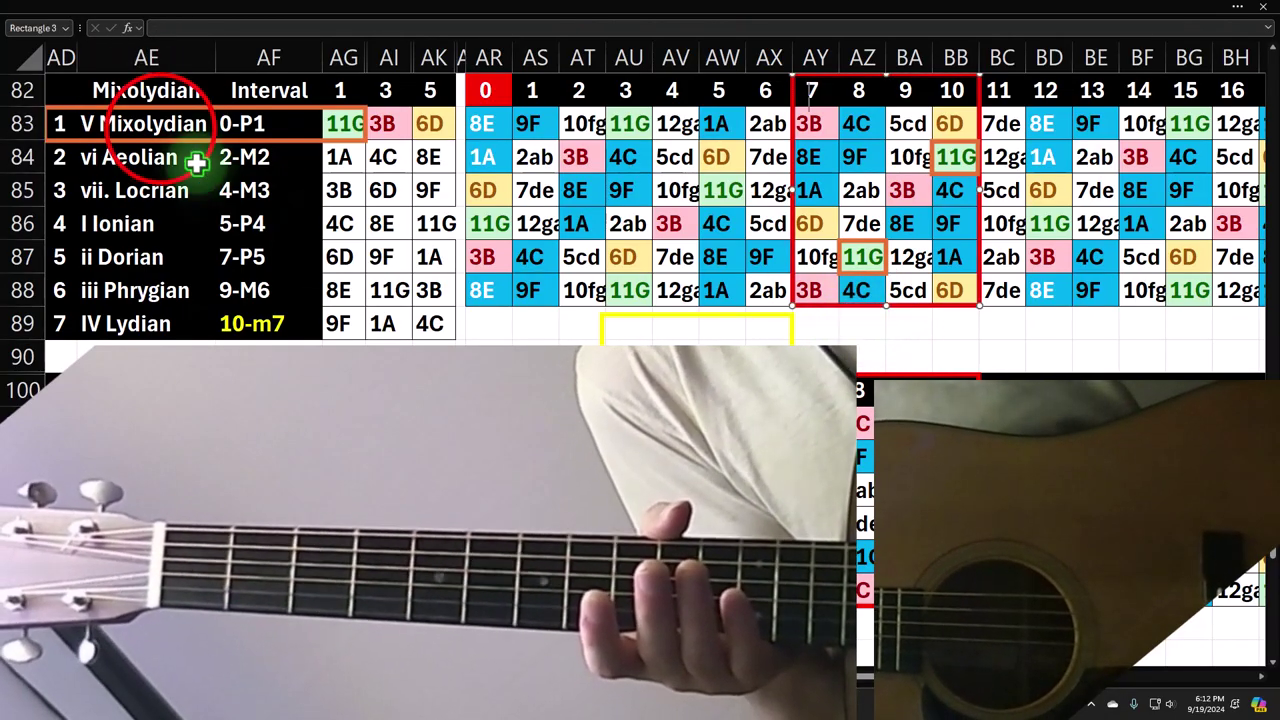
pyautogui.click(160, 127)
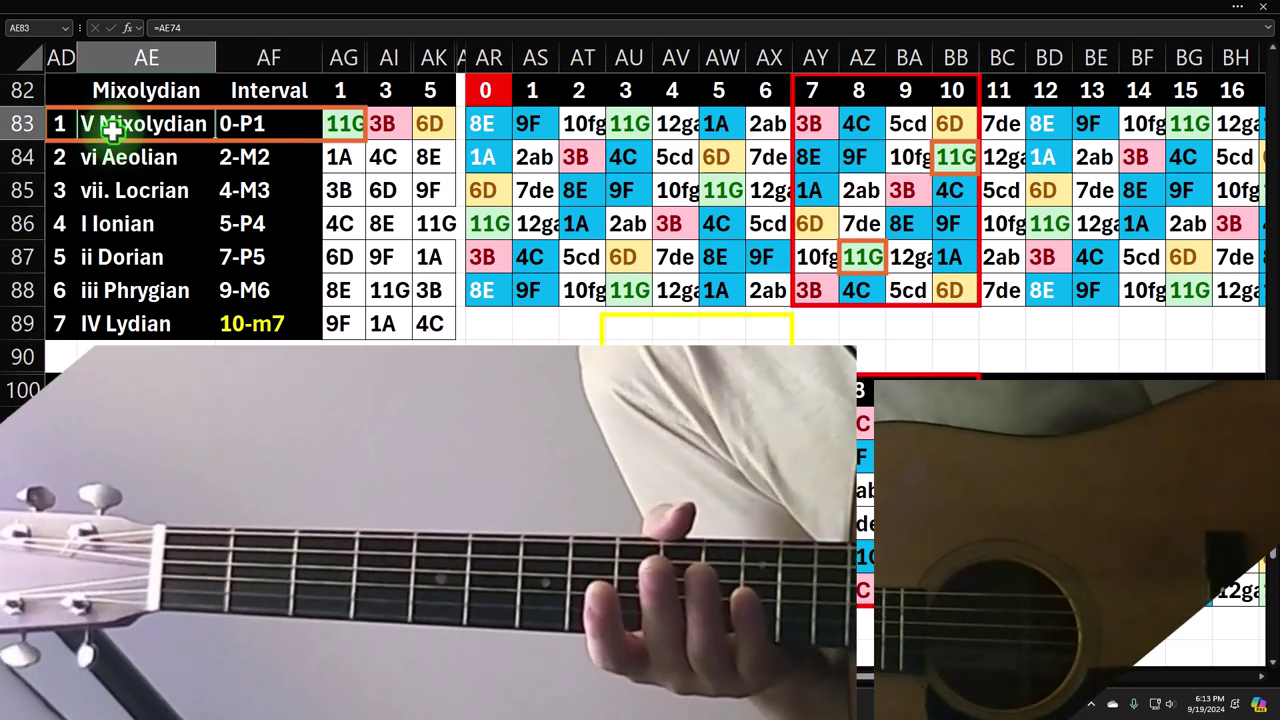
pyautogui.click(110, 224)
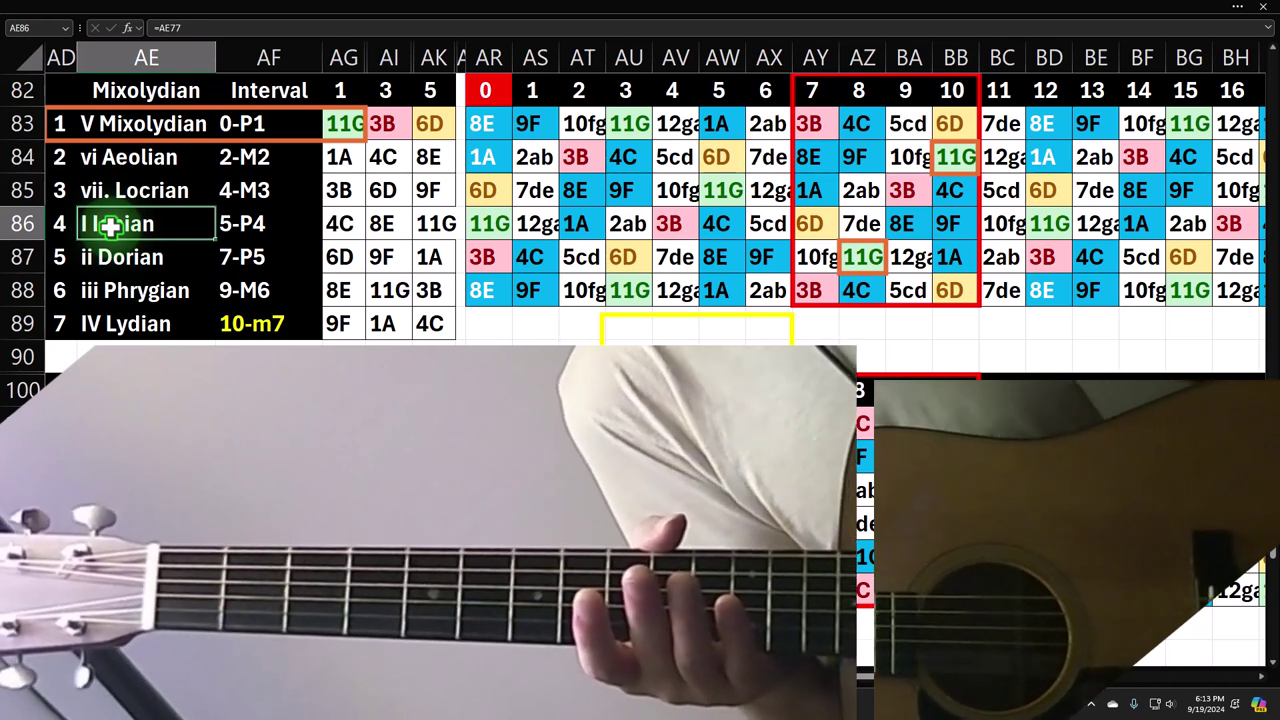
pyautogui.click(138, 127)
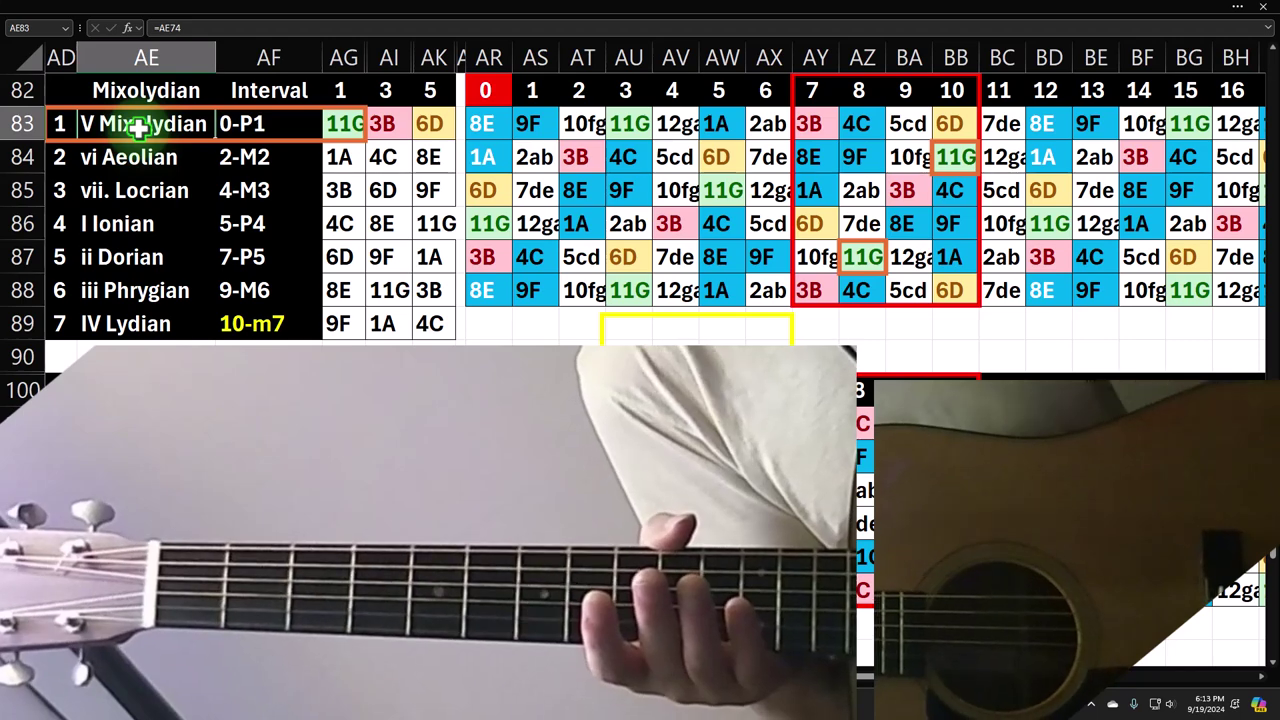
pyautogui.click(138, 127)
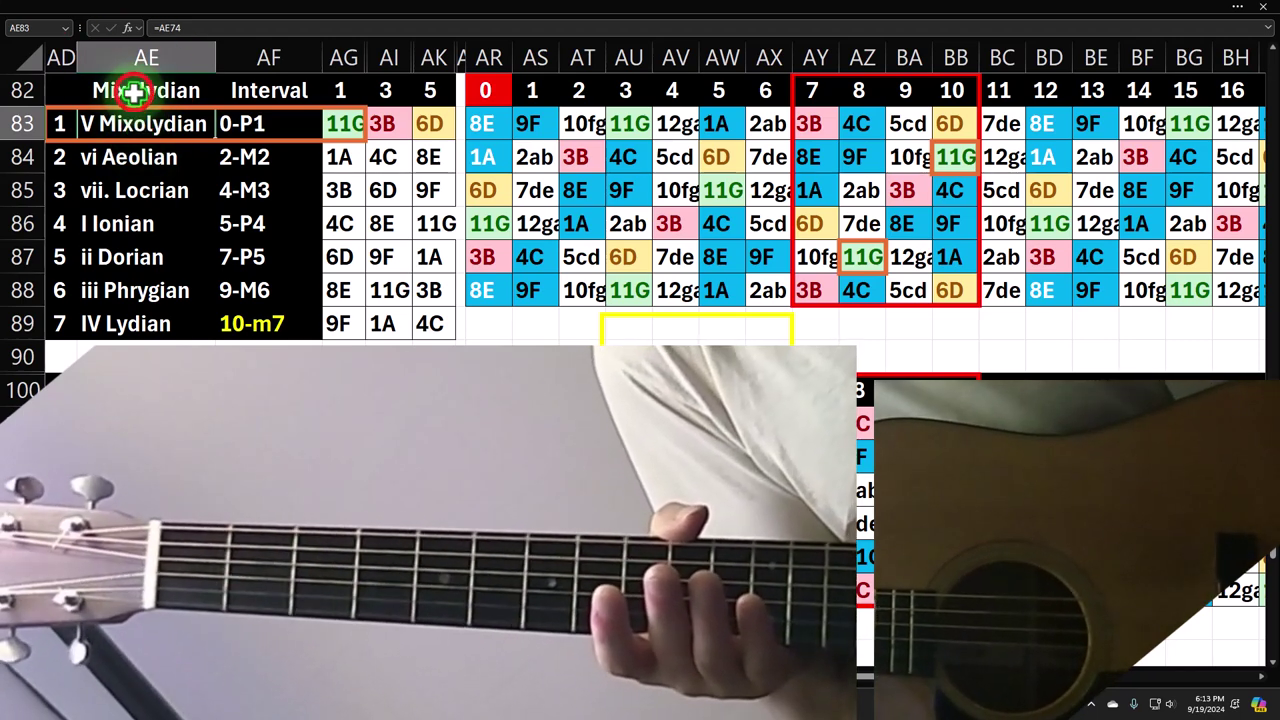
pyautogui.click(133, 91)
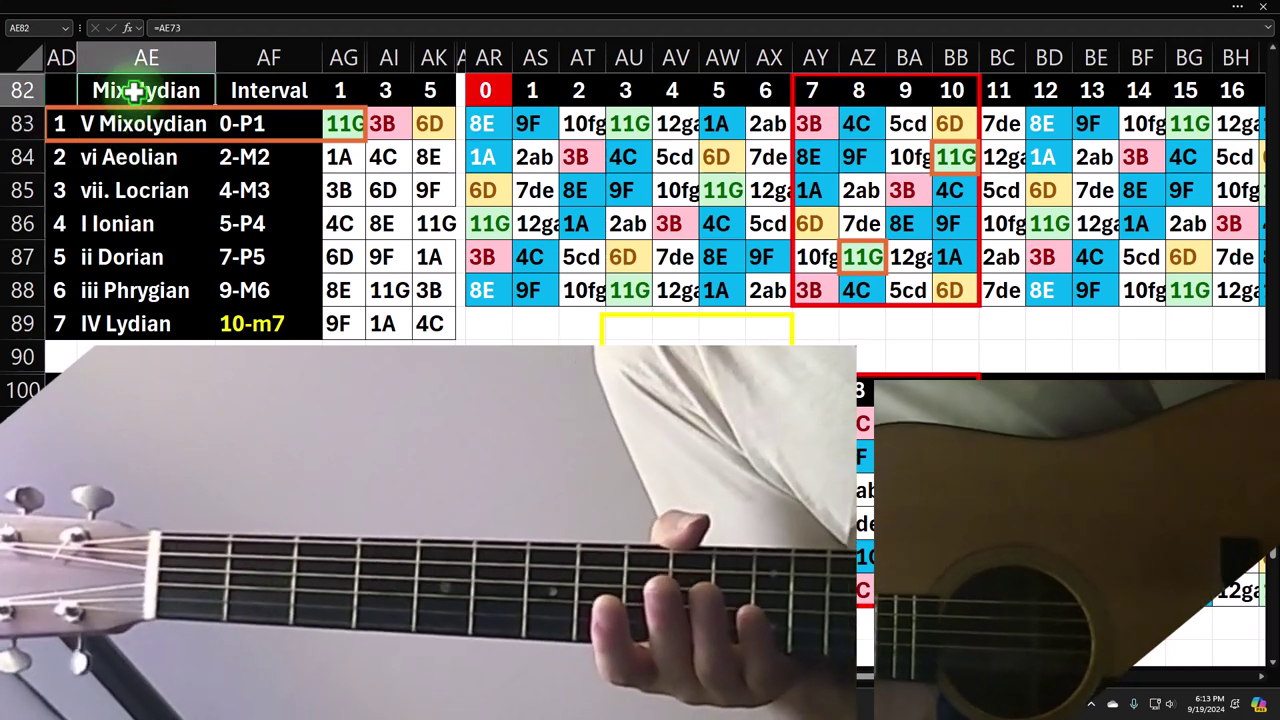
pyautogui.click(64, 121)
pyautogui.moveTo(64, 121); pyautogui.dragTo(70, 307)
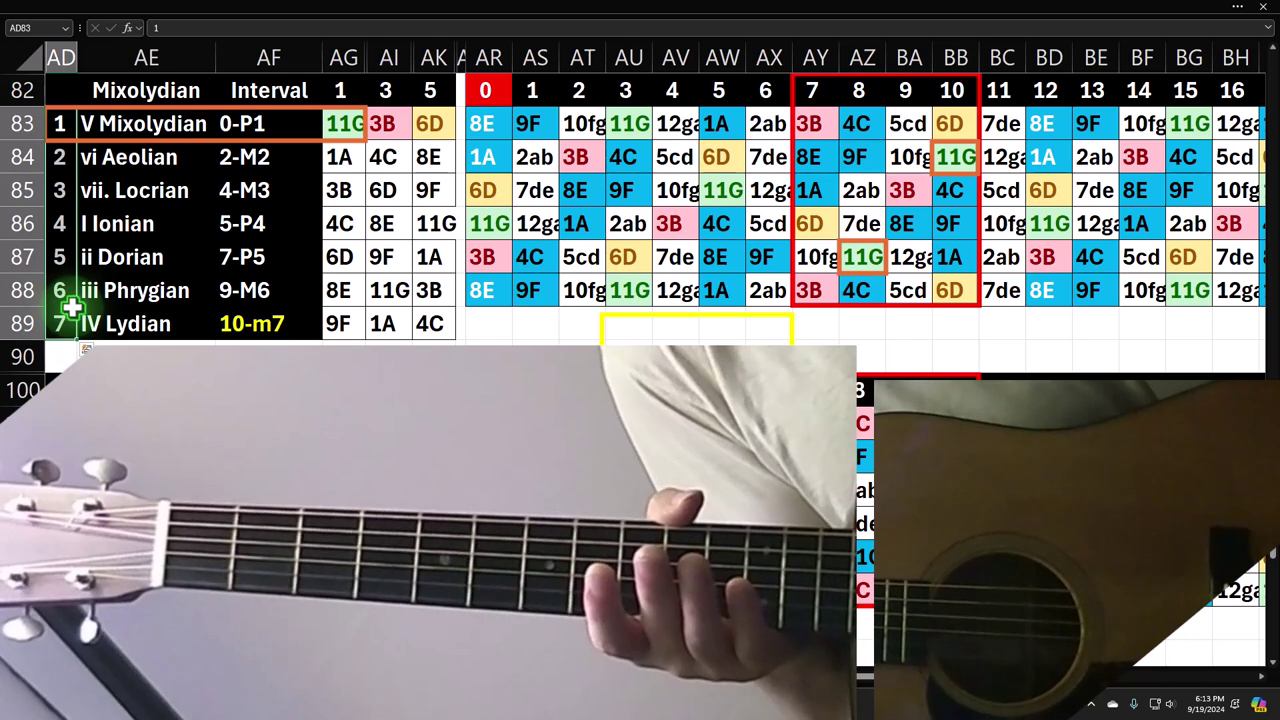
pyautogui.click(125, 123)
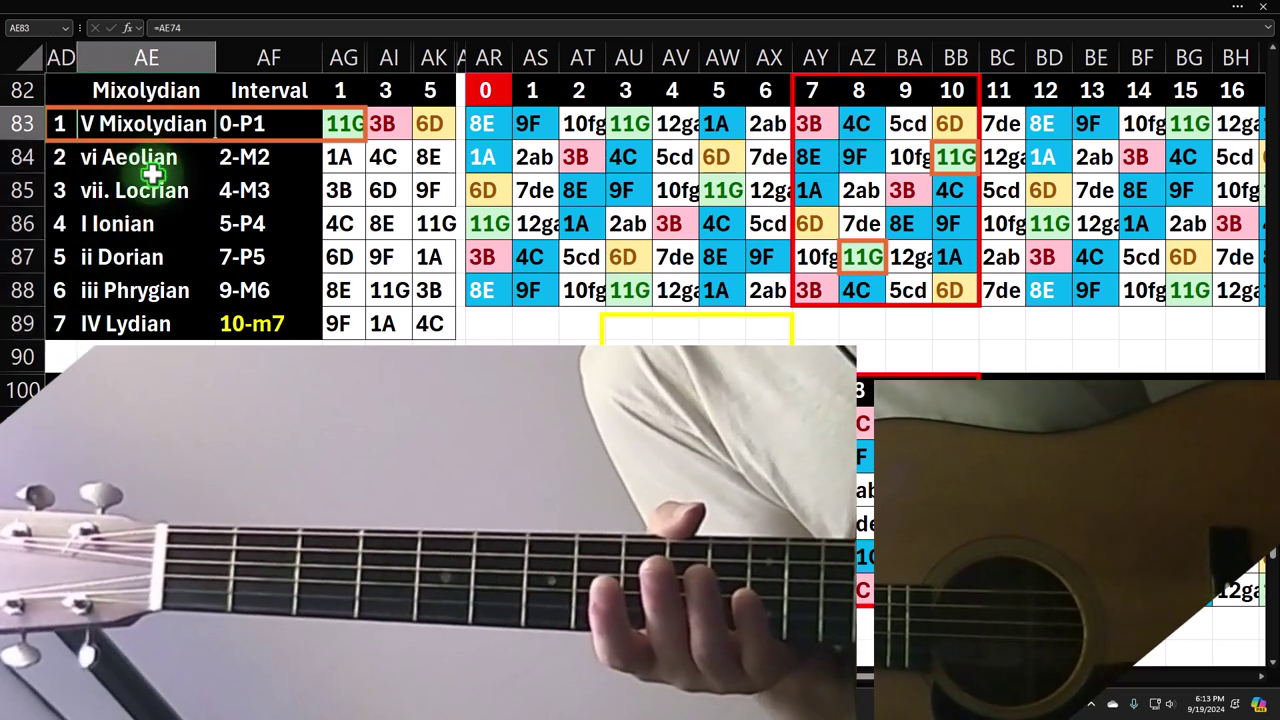